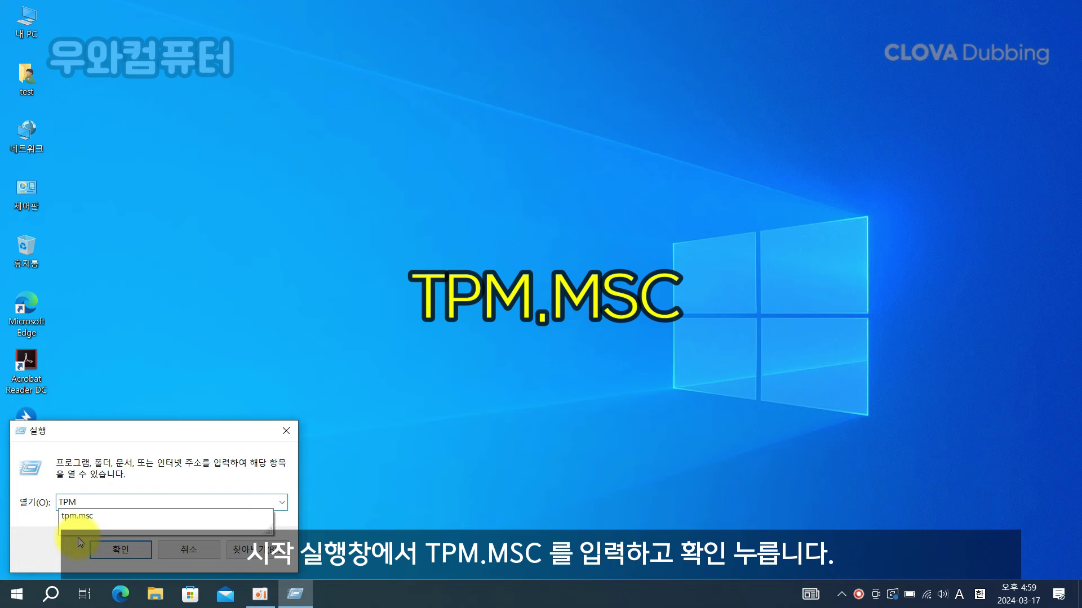
# Step: Run TPM.MSC to check the computer's TPM status, and close the TPM management console
pyautogui.write('.msc')
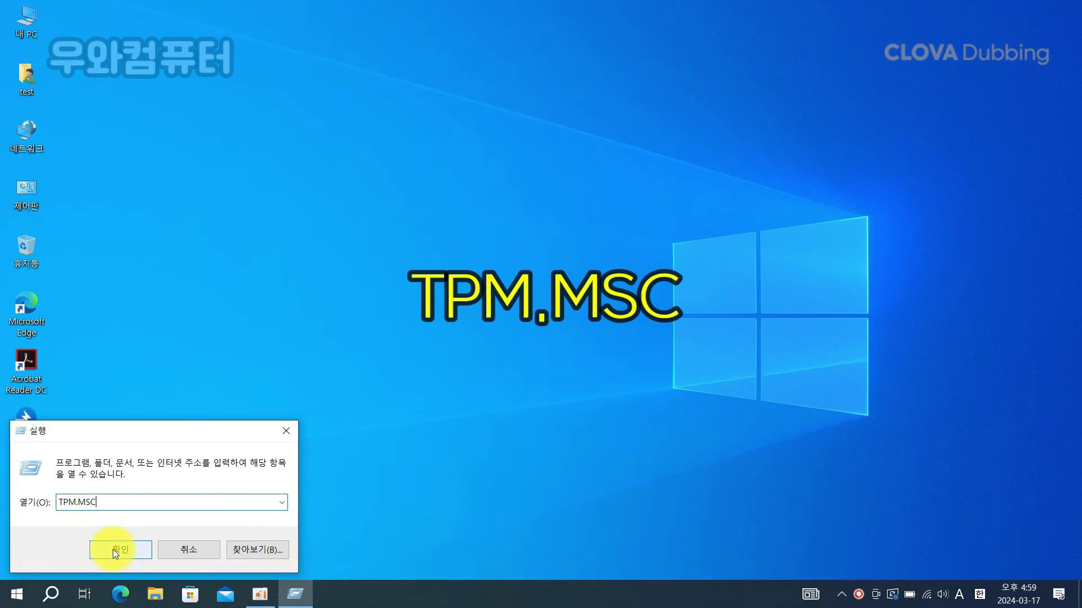
pyautogui.click(112, 549)
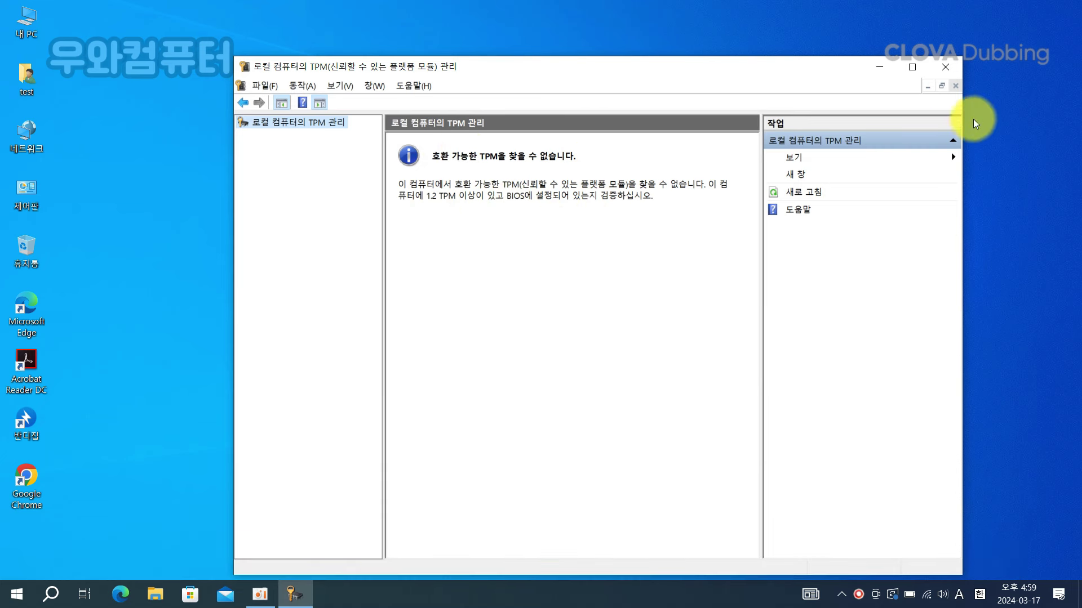
pyautogui.click(952, 68)
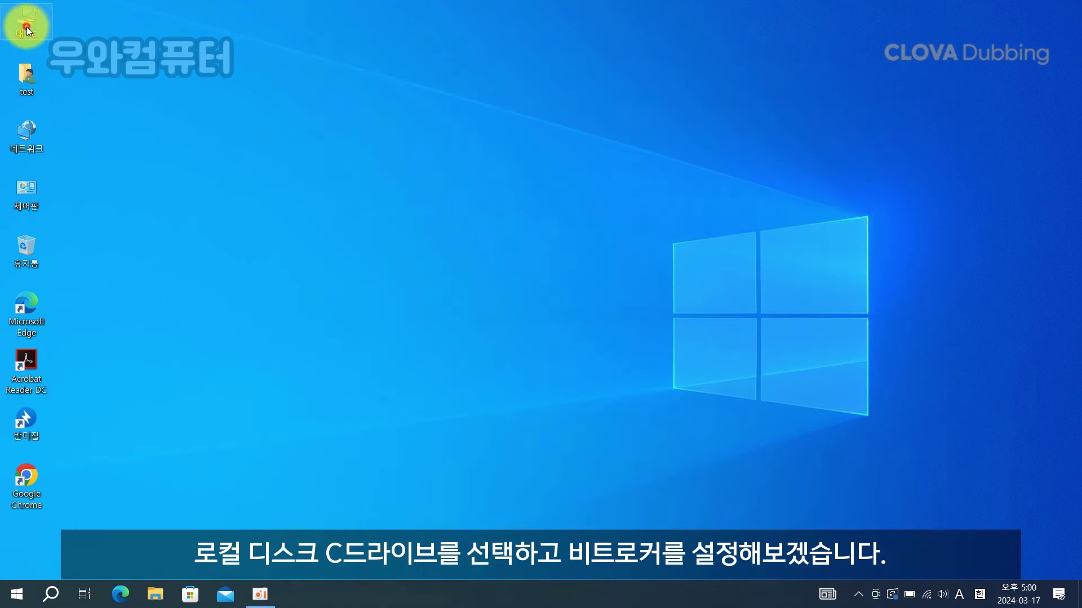
# Step: Open 내 PC and try to turn on BitLocker for 로컬 디스크 (C:)
pyautogui.doubleClick(26, 26)
pyautogui.click(361, 314)
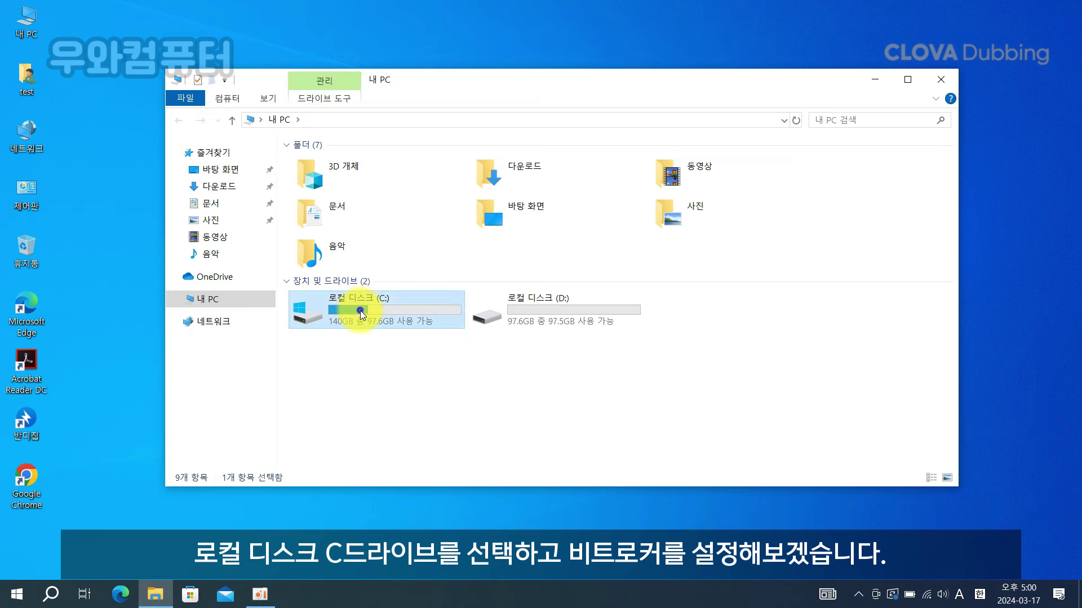
pyautogui.rightClick(360, 311)
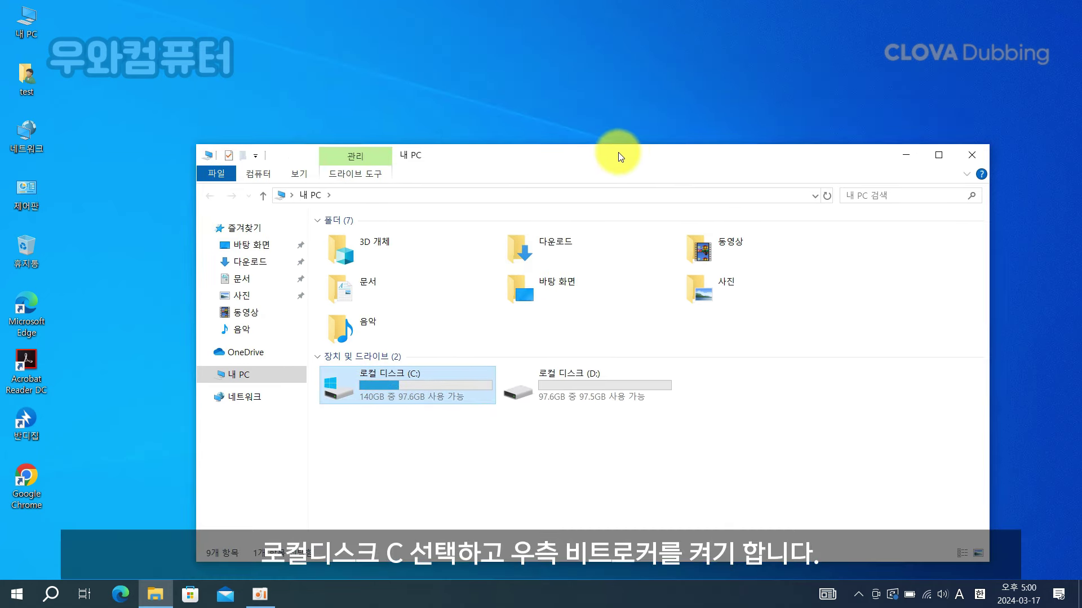
pyautogui.rightClick(424, 386)
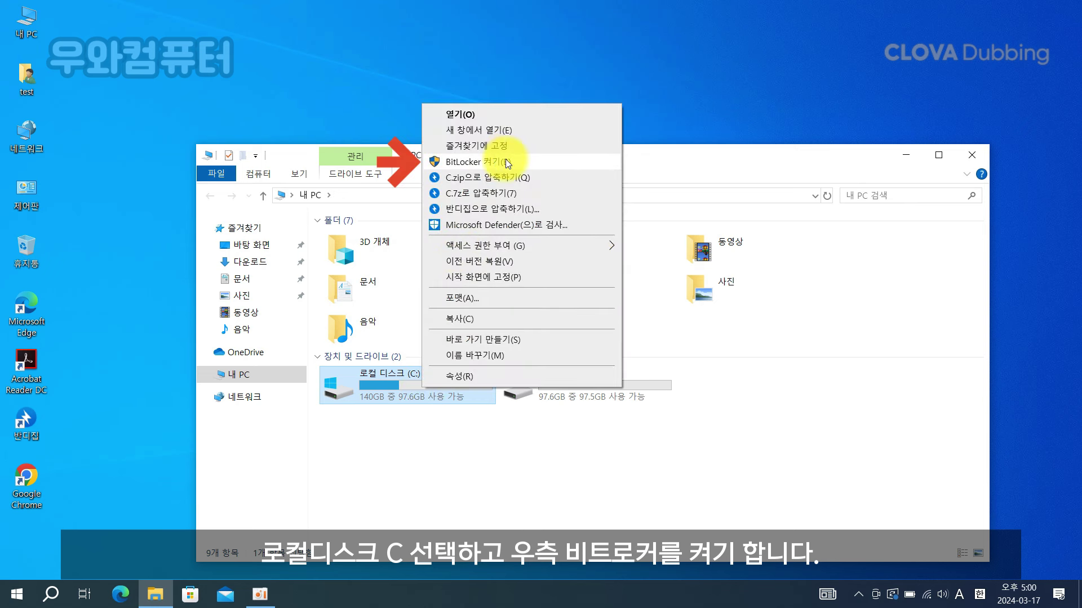
pyautogui.click(549, 167)
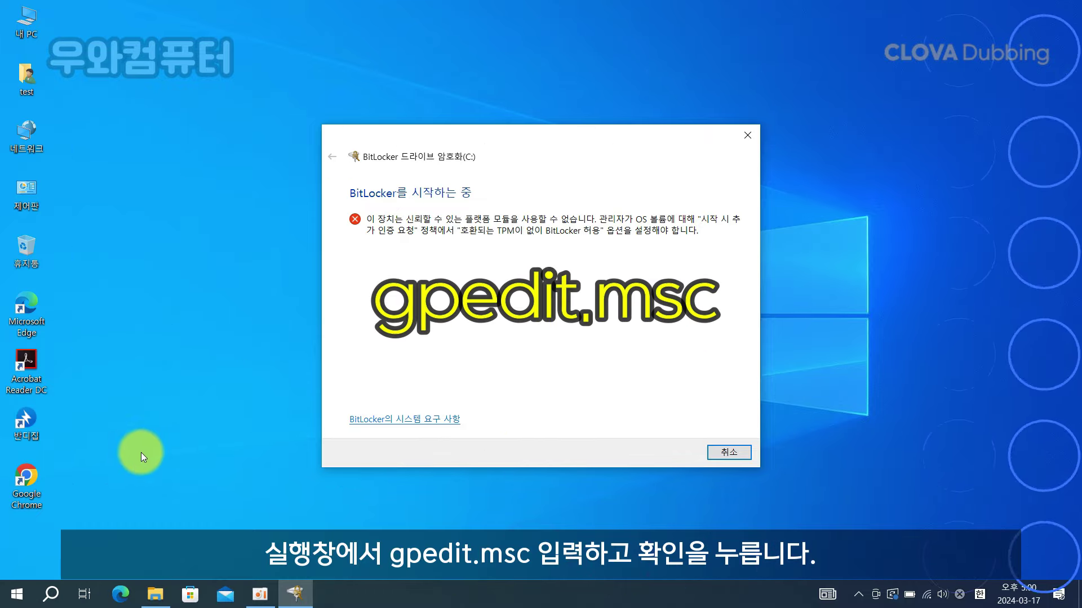
# Step: Run gpedit.msc to open the Local Group Policy Editor, and close the BitLocker drive encryption window
pyautogui.rightClick(14, 592)
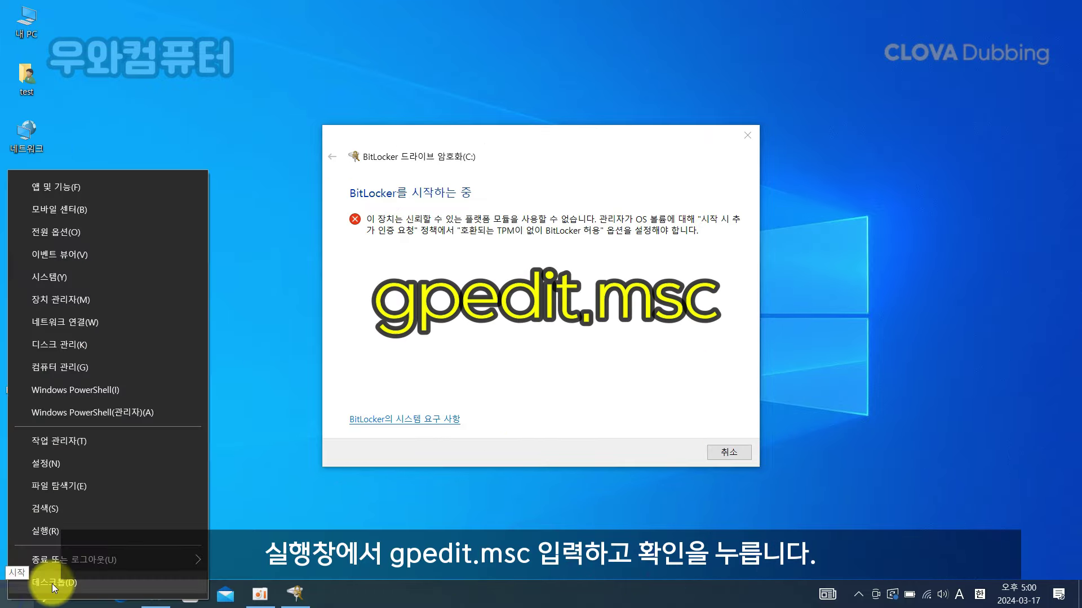
pyautogui.click(97, 536)
pyautogui.write('G')
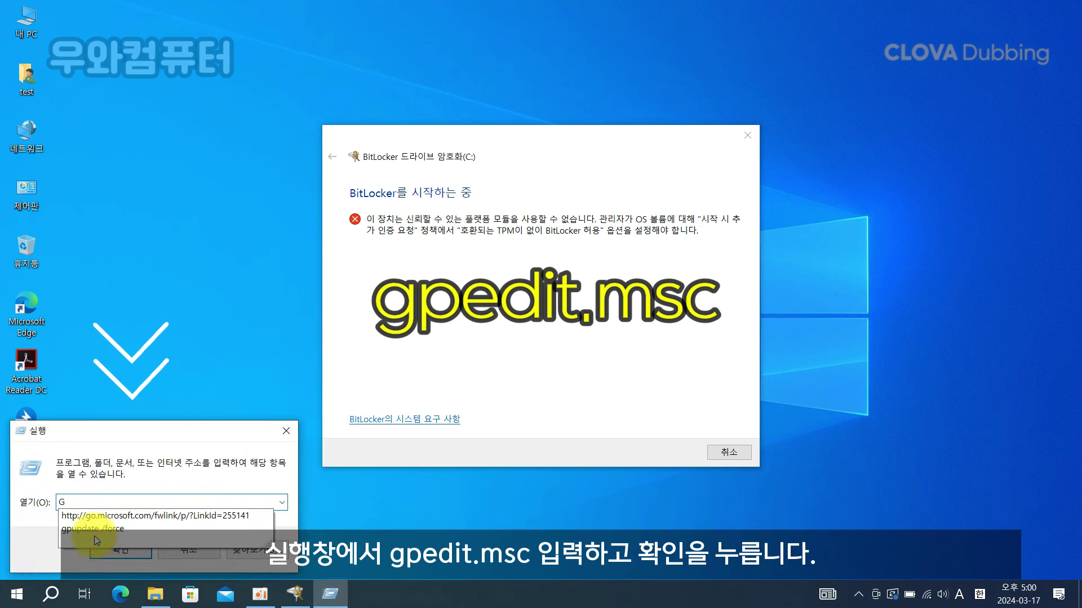
pyautogui.write('PE')
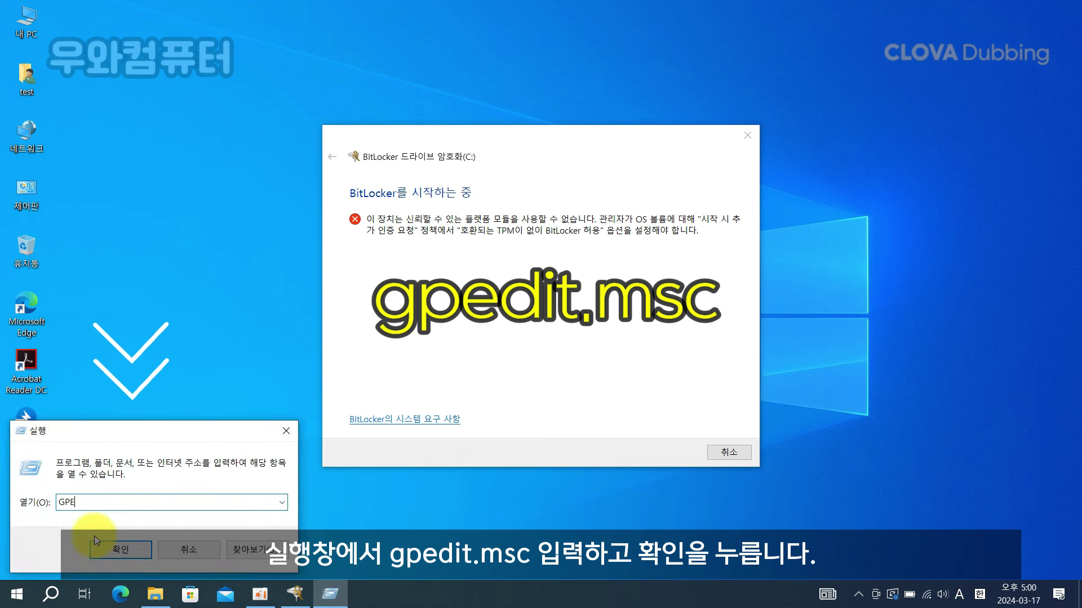
pyautogui.press('BackSpace')
pyautogui.press('BackSpace')
pyautogui.press('BackSpace')
pyautogui.write('gpedit')
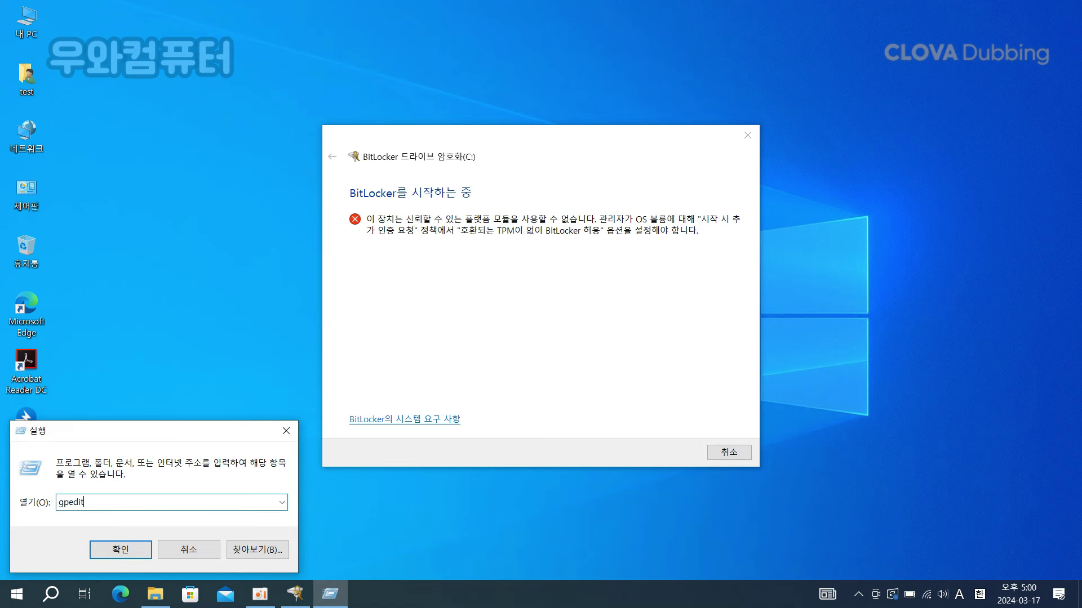
pyautogui.write('.msc')
pyautogui.press('Return')
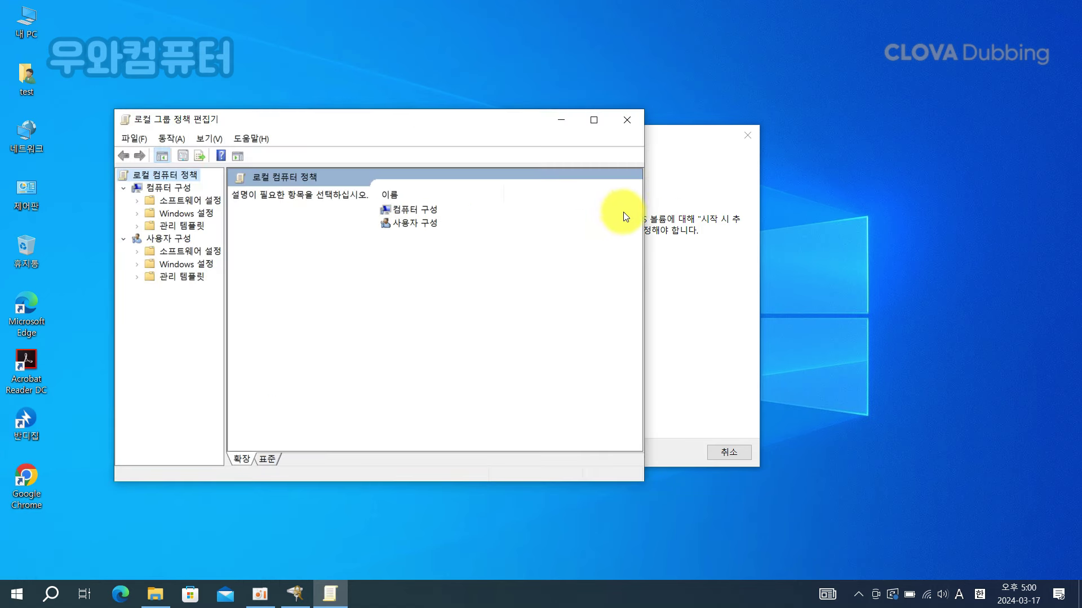
pyautogui.click(747, 135)
pyautogui.moveTo(535, 123); pyautogui.dragTo(670, 139)
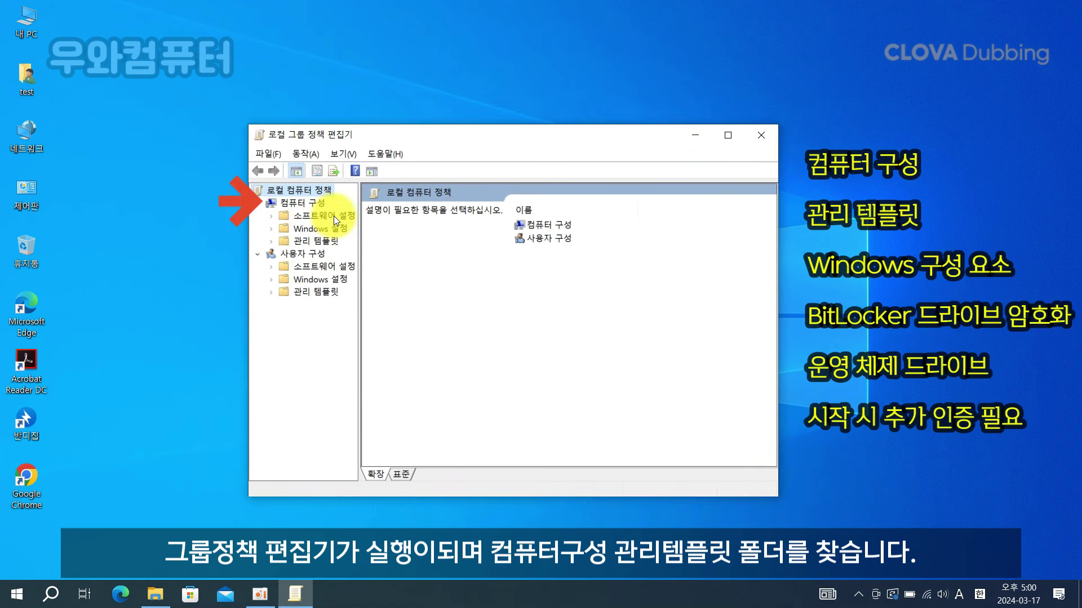
# Step: Under 컴퓨터 구성, expand 관리 템플릿, Windows 구성 요소 and BitLocker 드라이브 암호화 in the policy tree
pyautogui.click(314, 205)
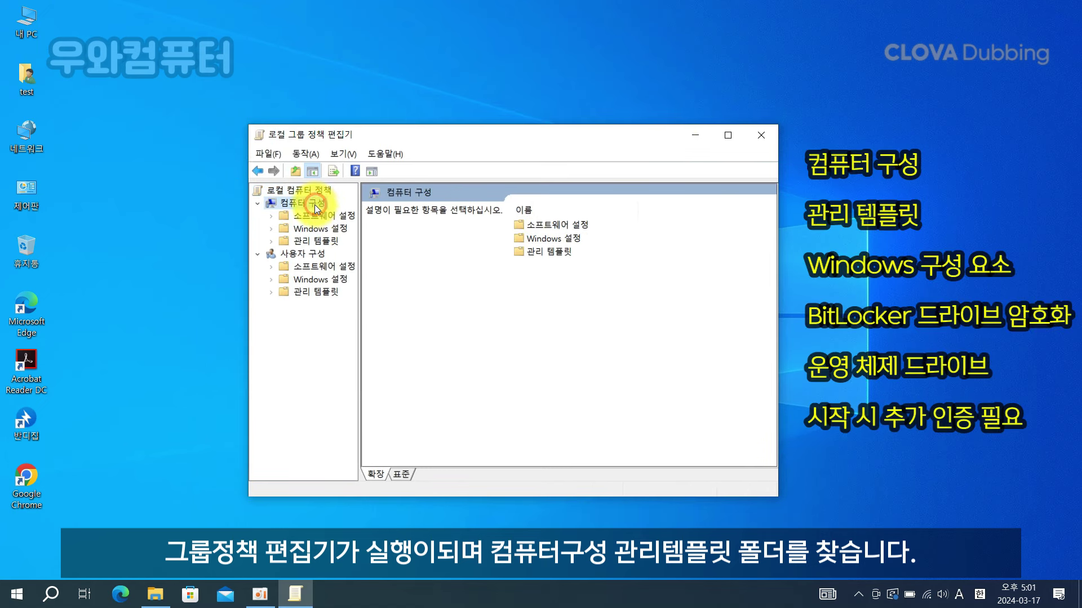
pyautogui.doubleClick(322, 243)
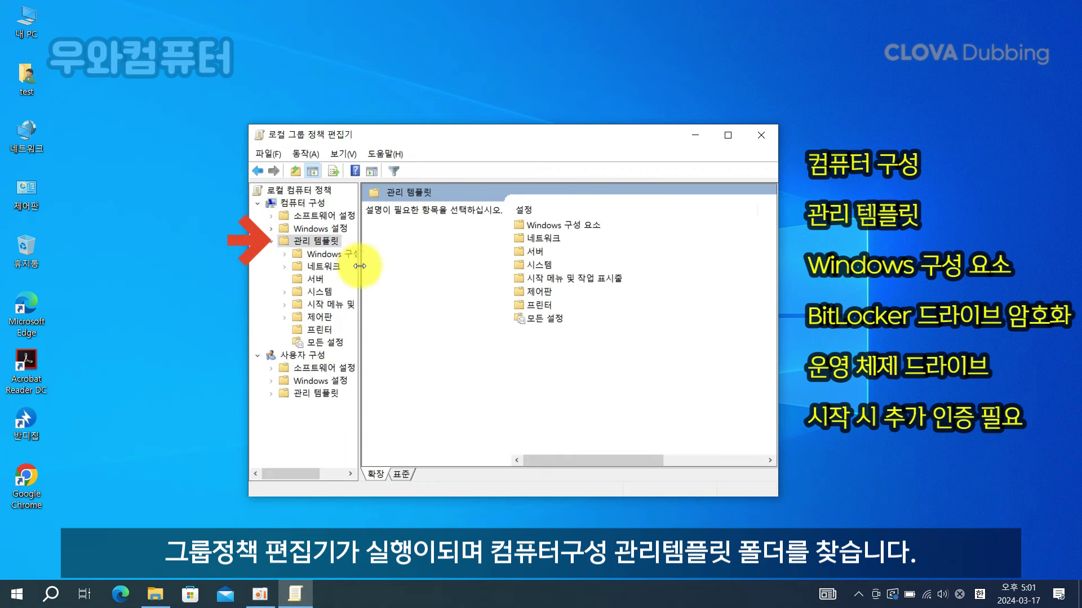
pyautogui.moveTo(359, 265); pyautogui.dragTo(413, 269)
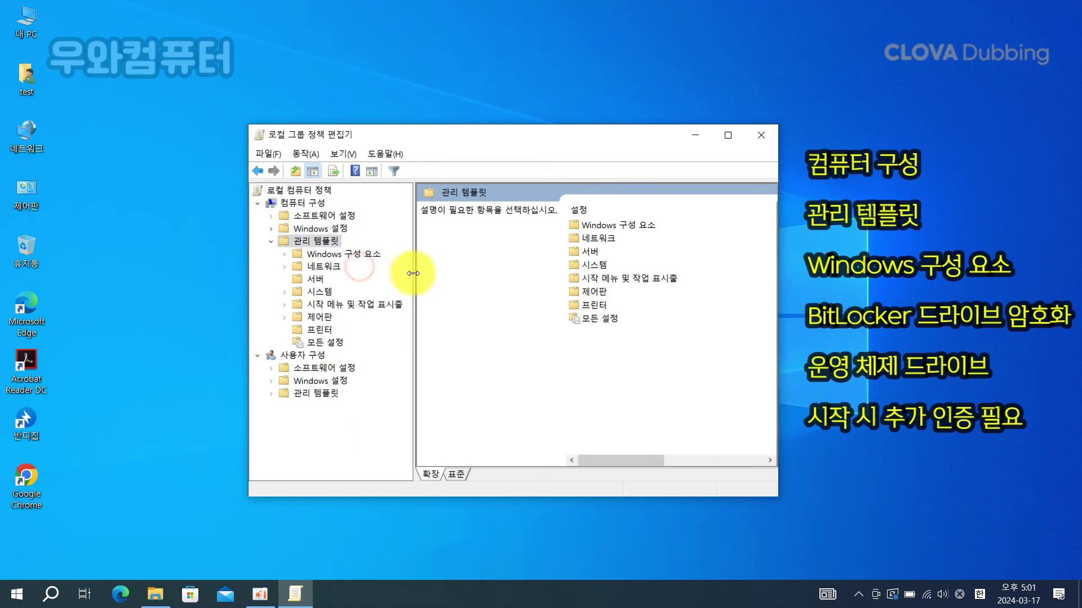
pyautogui.doubleClick(370, 255)
pyautogui.moveTo(414, 319); pyautogui.dragTo(458, 315)
pyautogui.click(371, 215)
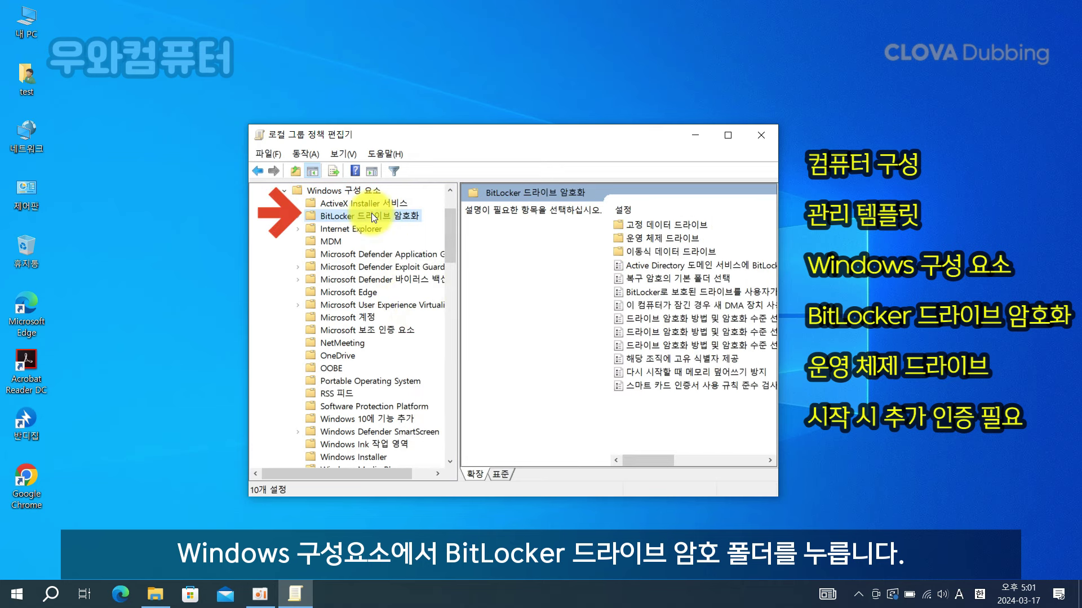
pyautogui.doubleClick(370, 216)
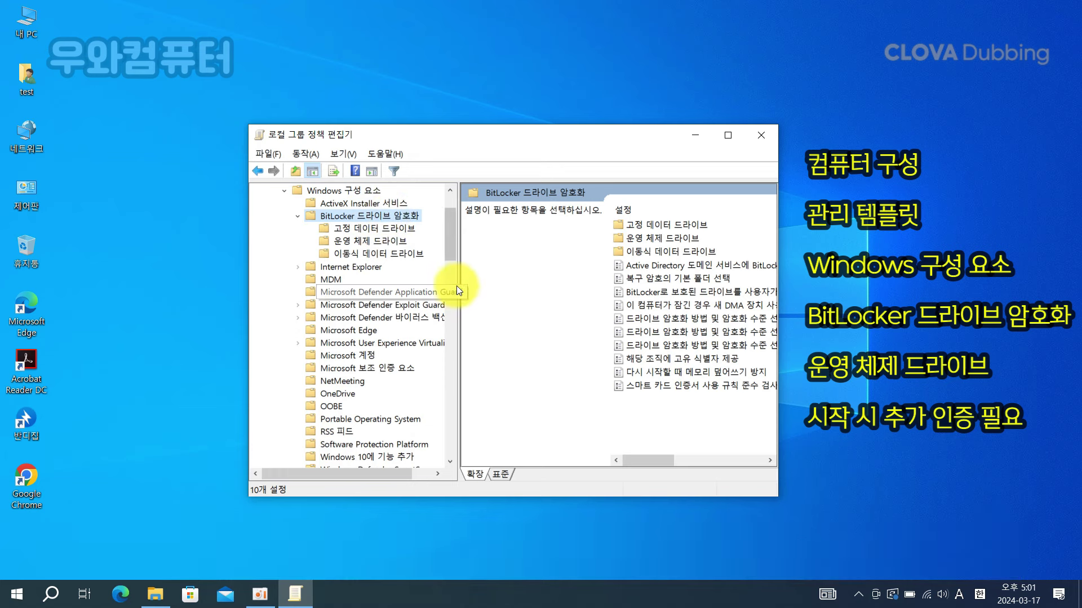
# Step: Widen the policy editor window and open the 운영 체제 드라이브 folder of the BitLocker policies
pyautogui.moveTo(461, 278); pyautogui.dragTo(435, 276)
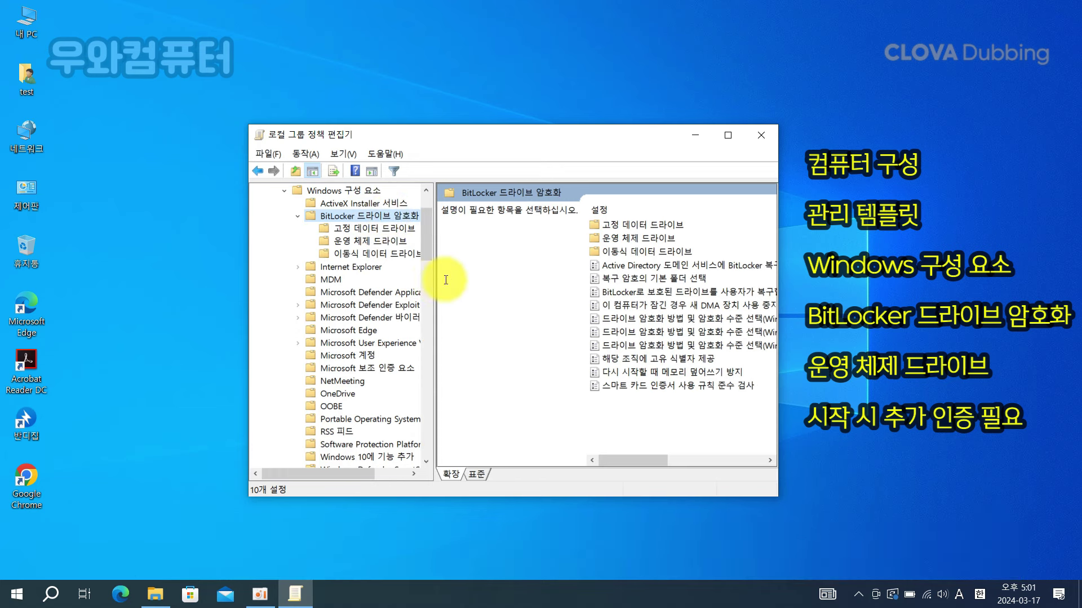
pyautogui.moveTo(782, 325); pyautogui.dragTo(906, 330)
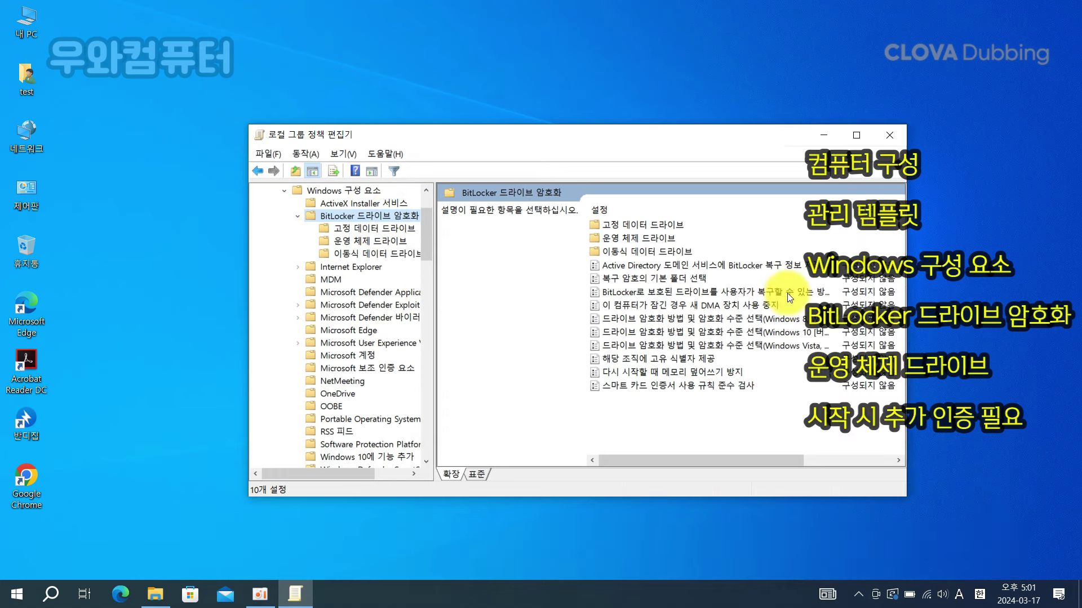
pyautogui.click(649, 237)
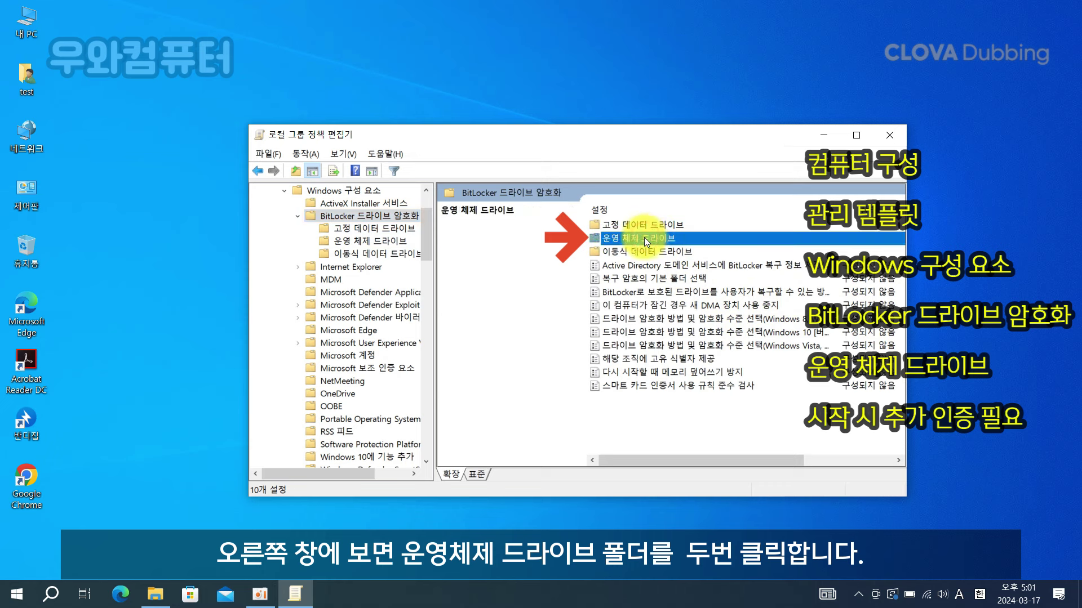
pyautogui.doubleClick(682, 240)
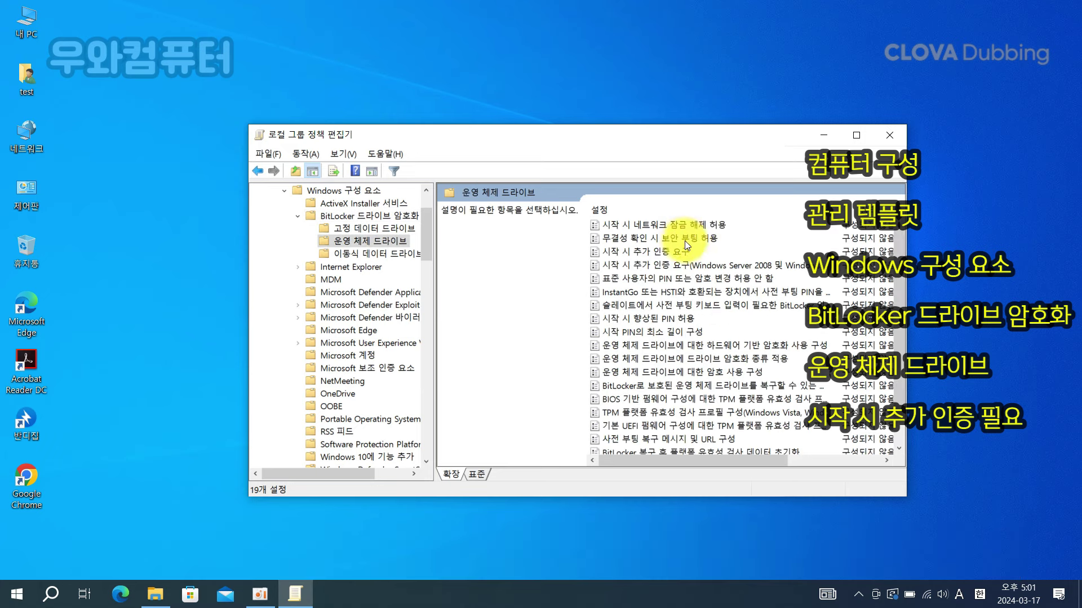
# Step: Set the 시작 시 추가 인증 요구 policy to 사용 with BitLocker allowed without a compatible TPM, and minimize the policy editor
pyautogui.click(673, 249)
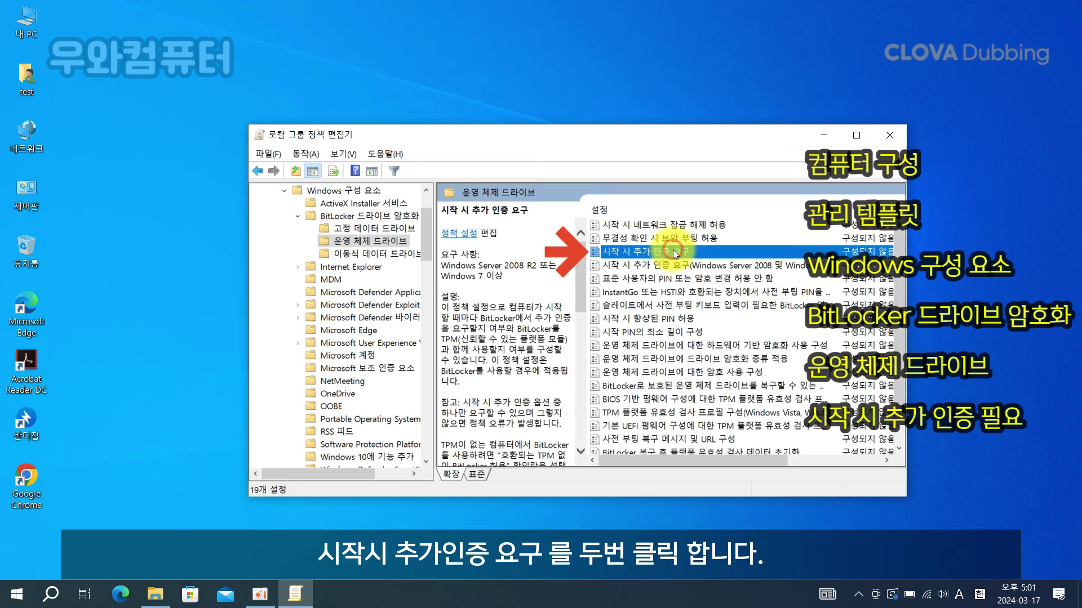
pyautogui.doubleClick(776, 252)
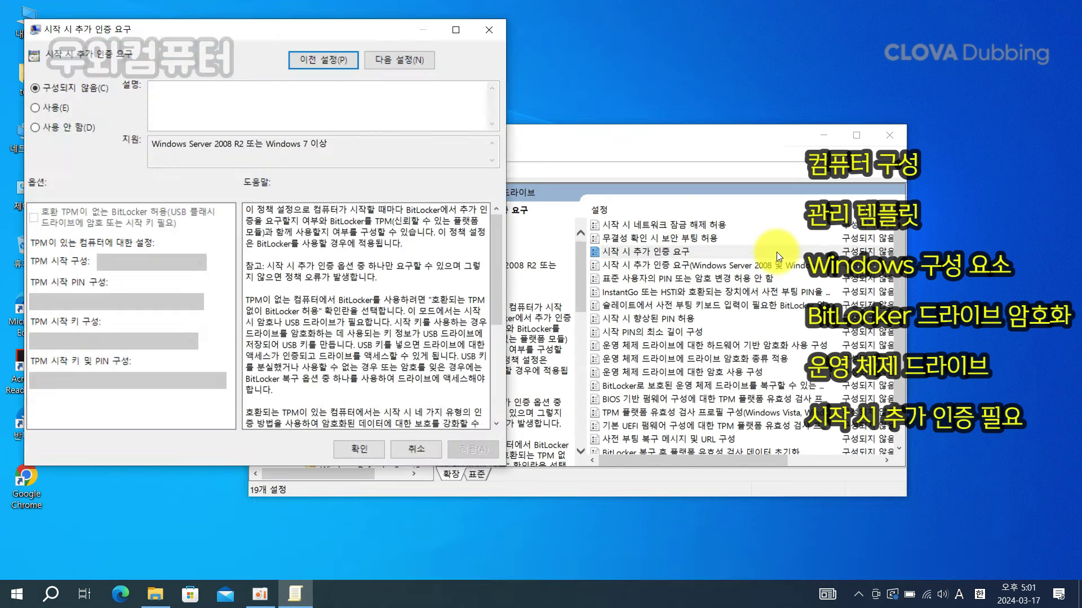
pyautogui.moveTo(263, 35); pyautogui.dragTo(567, 128)
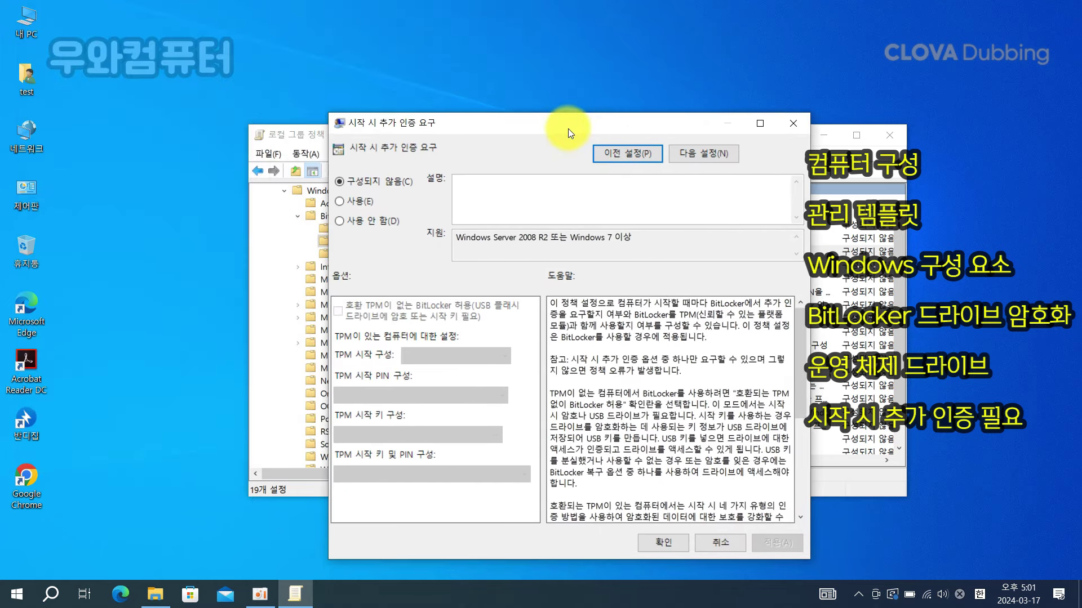
pyautogui.click(350, 200)
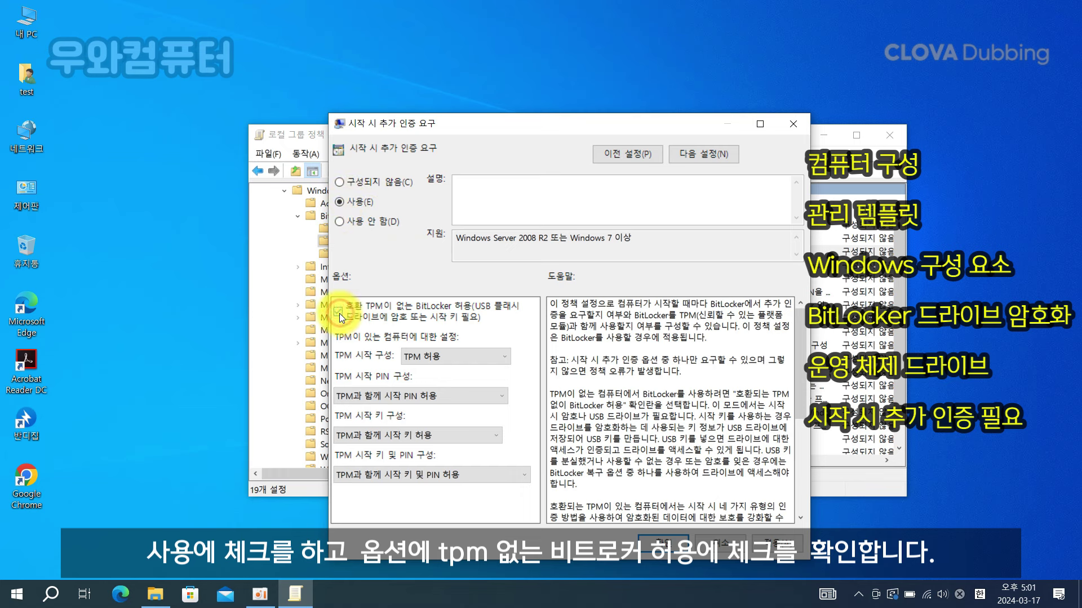
pyautogui.click(782, 544)
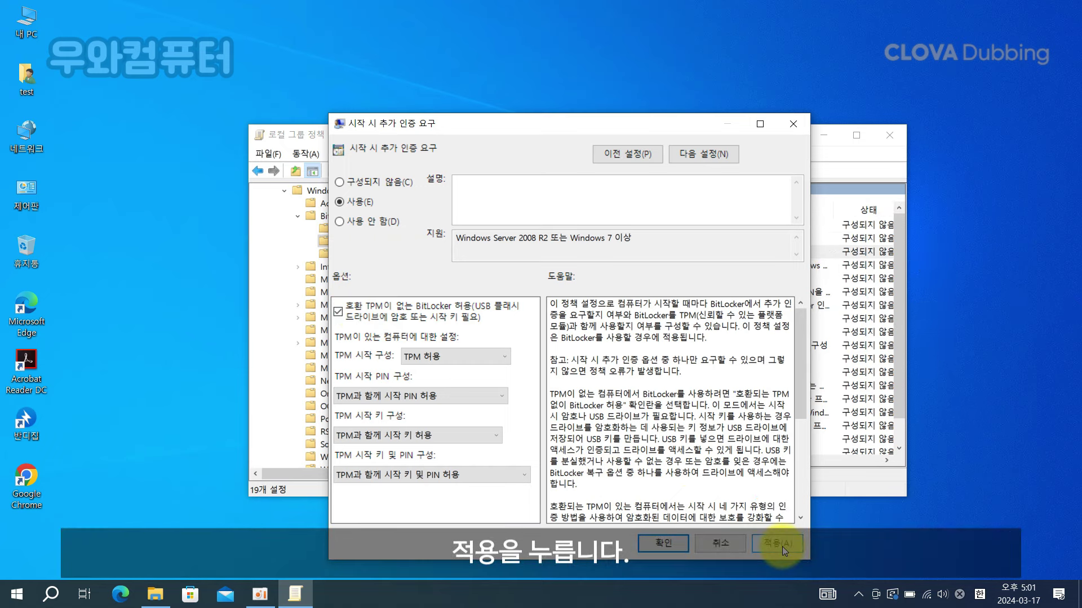
pyautogui.click(683, 544)
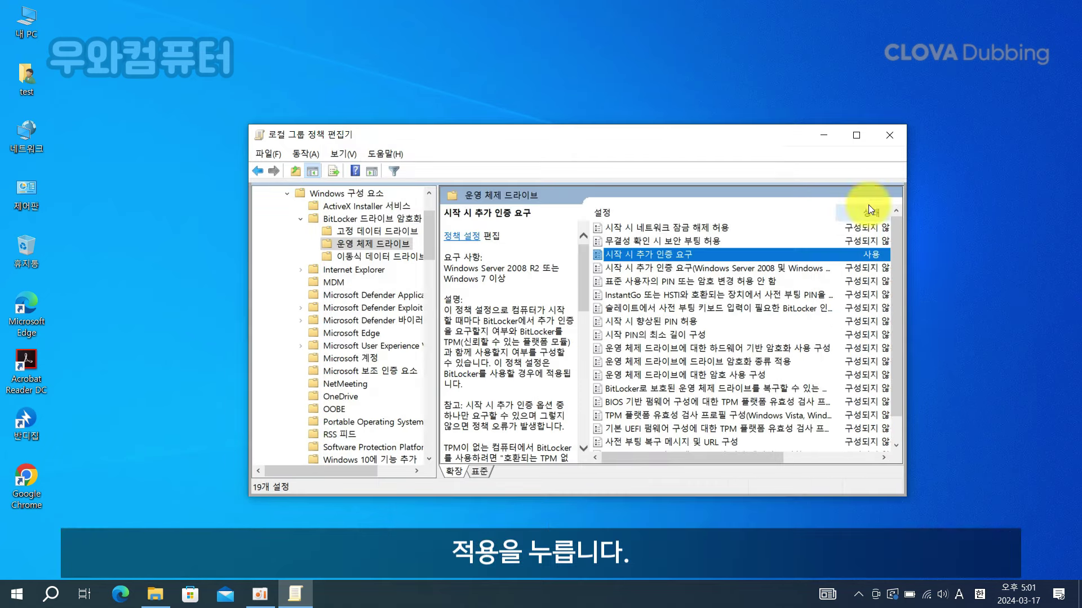
pyautogui.click(824, 136)
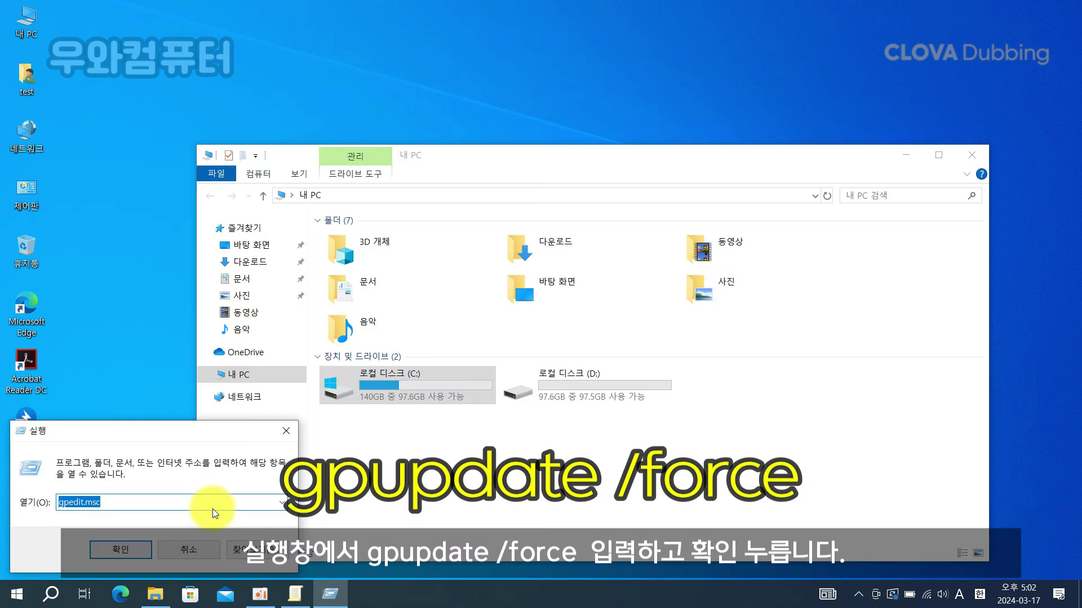
# Step: Run gpupdate /force to update the computer's policies, and close its console window
pyautogui.write('g')
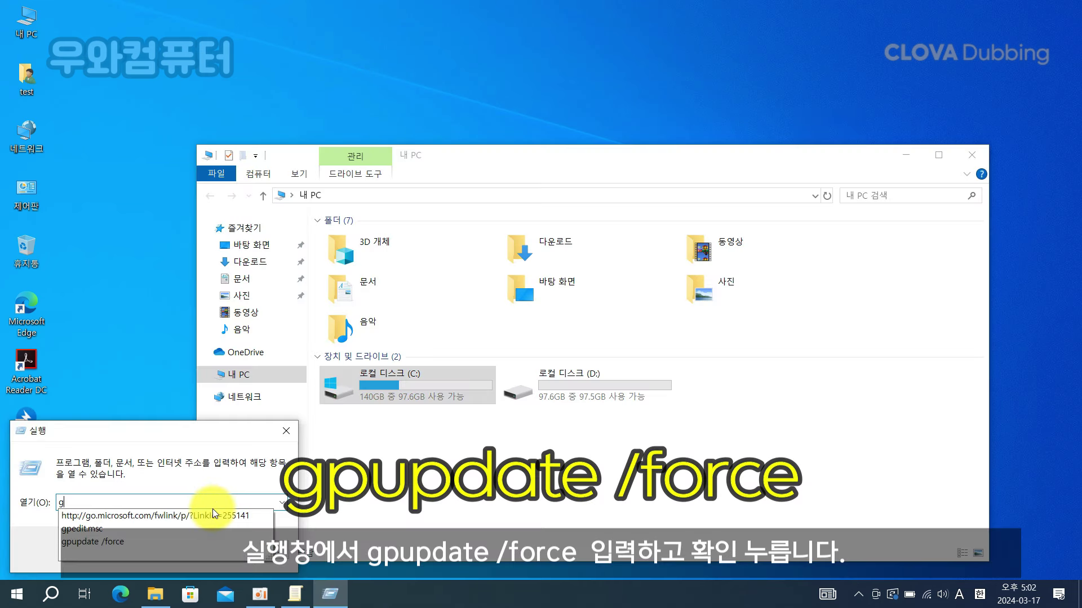
pyautogui.click(165, 541)
pyautogui.click(161, 502)
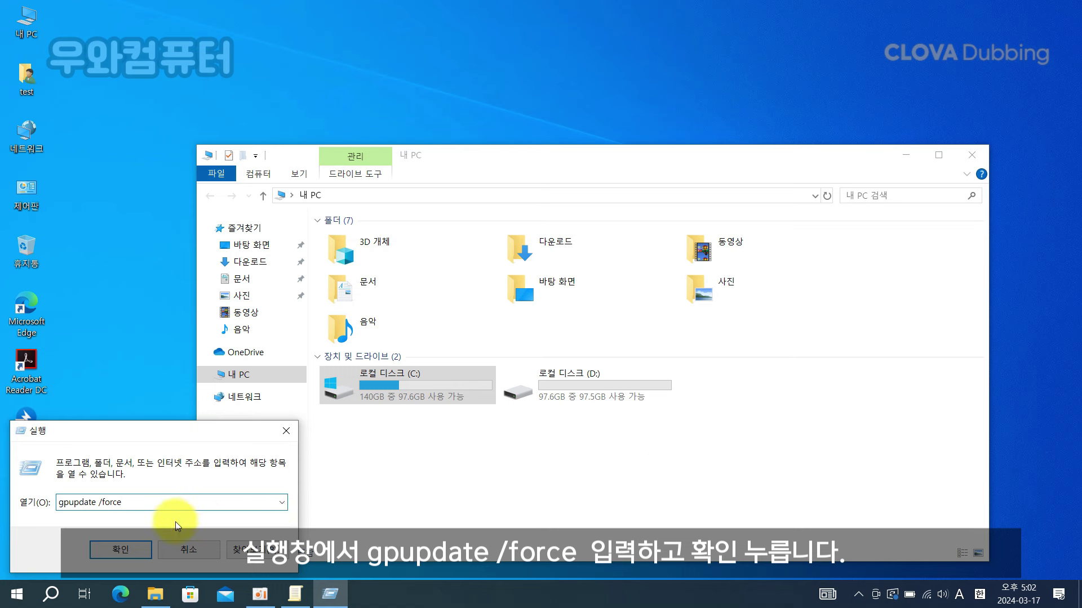
pyautogui.click(116, 549)
pyautogui.moveTo(384, 46); pyautogui.dragTo(585, 201)
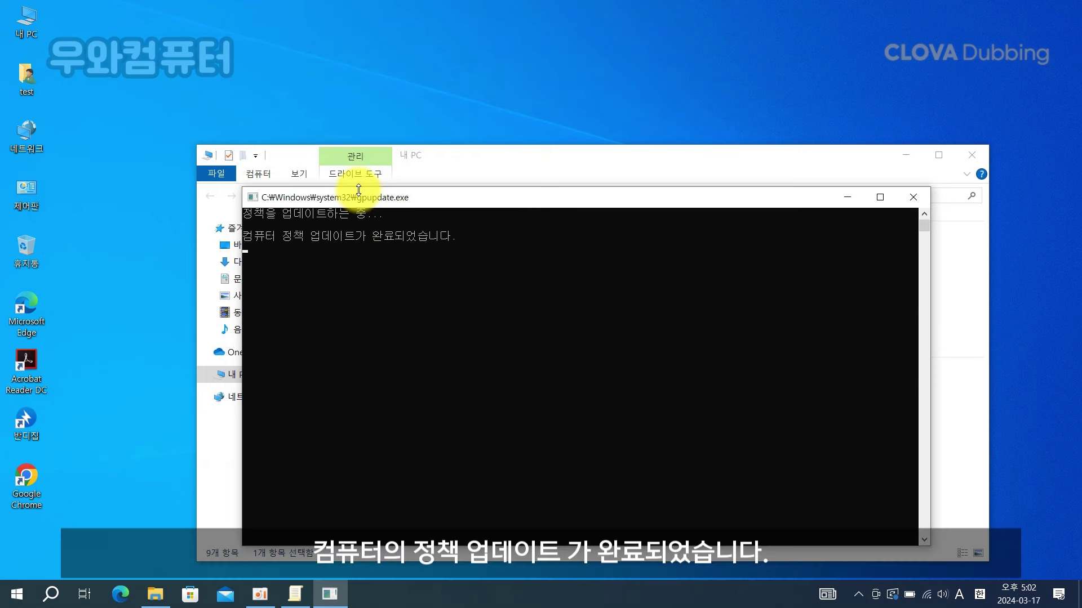
pyautogui.click(912, 202)
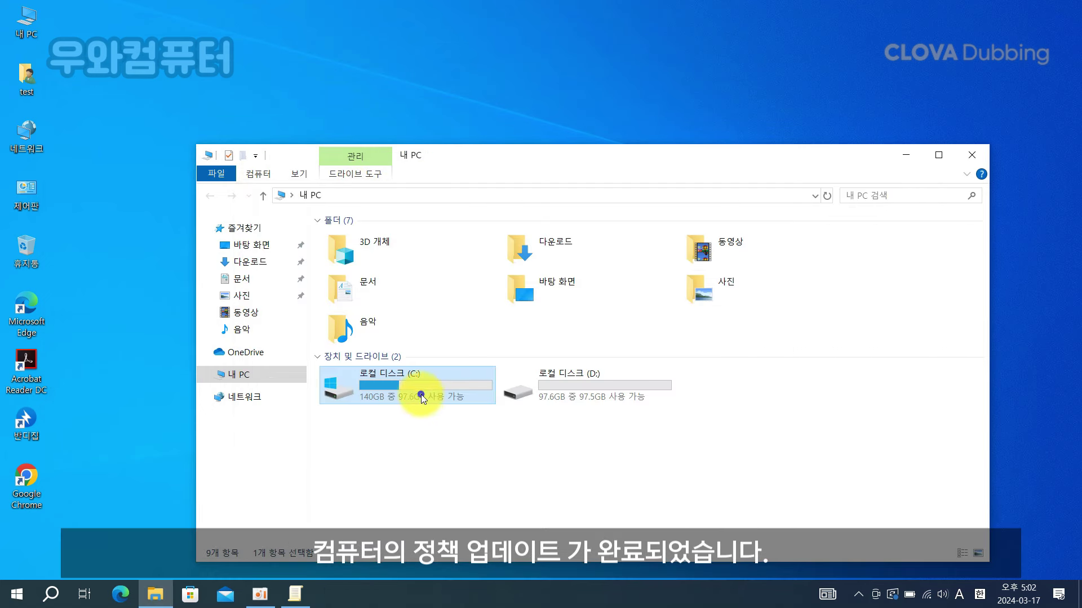
# Step: Start the BitLocker drive encryption setup for 로컬 디스크 (C:)
pyautogui.rightClick(421, 395)
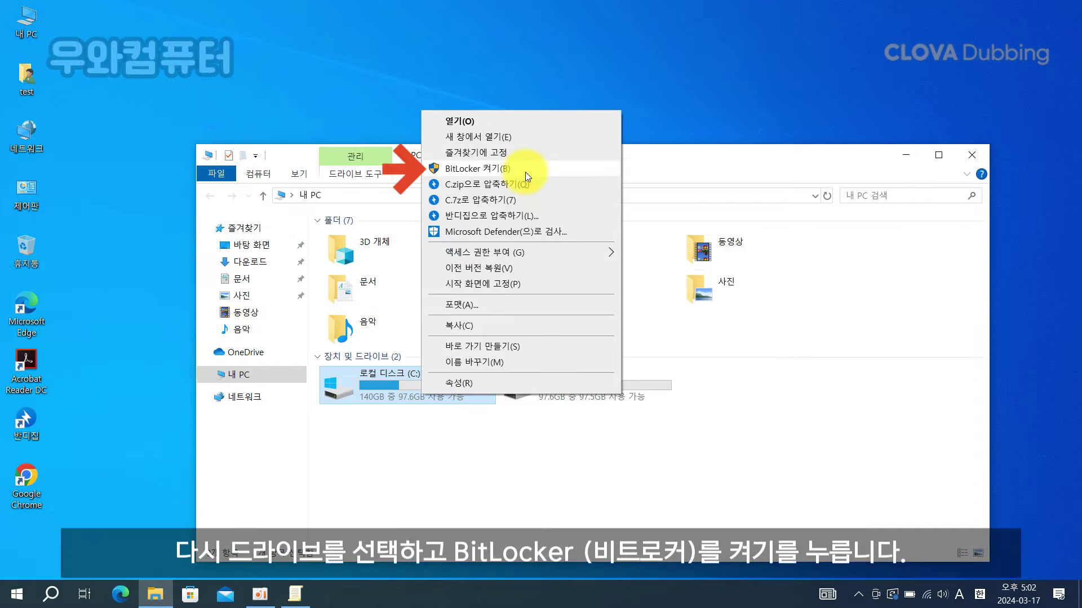
pyautogui.click(525, 171)
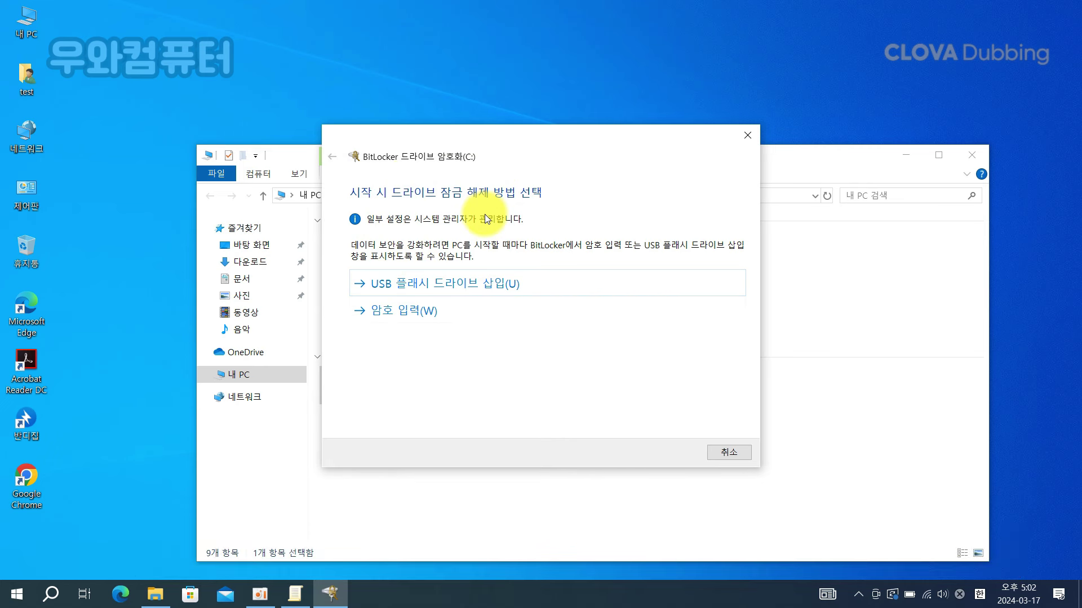
# Step: Choose a password as the startup unlock method for drive C:, and enter and confirm the drive-unlock password
pyautogui.click(410, 311)
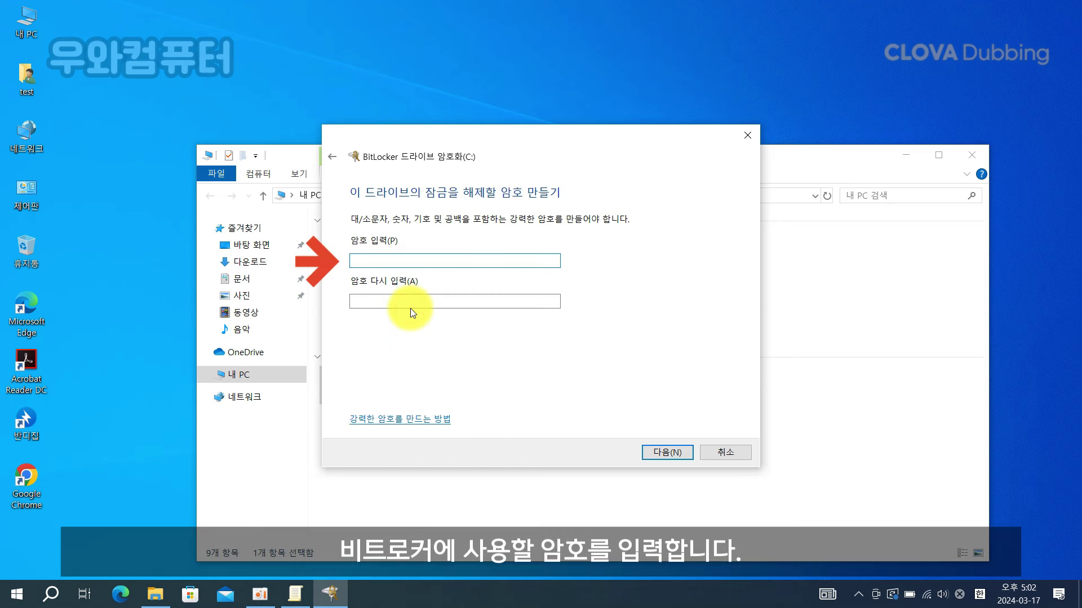
pyautogui.write('*******')
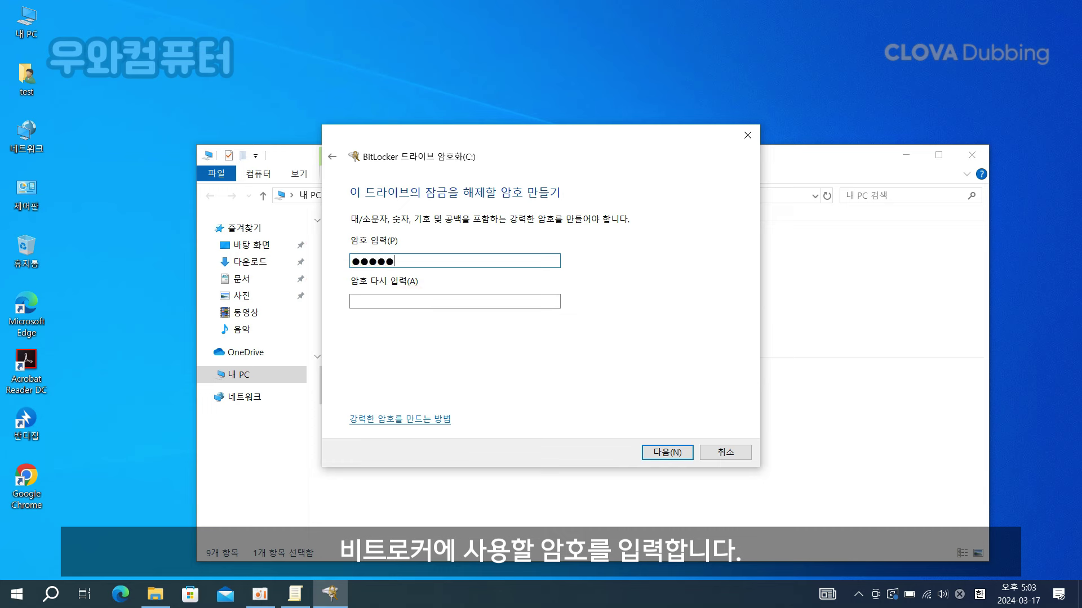
pyautogui.write('***')
pyautogui.press('Tab')
pyautogui.write('*********')
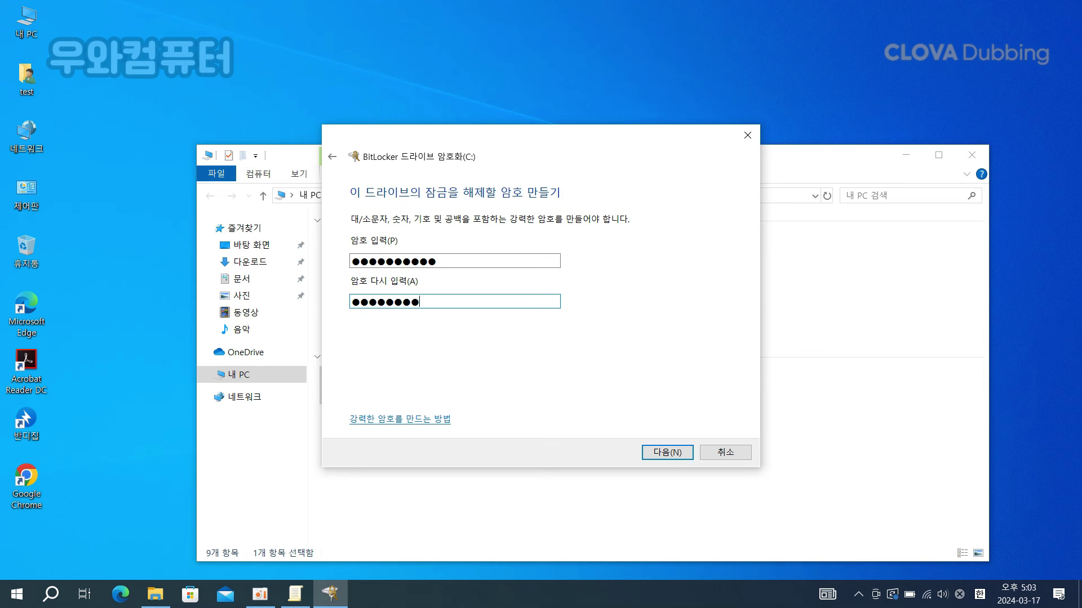
pyautogui.write('*')
pyautogui.click(659, 451)
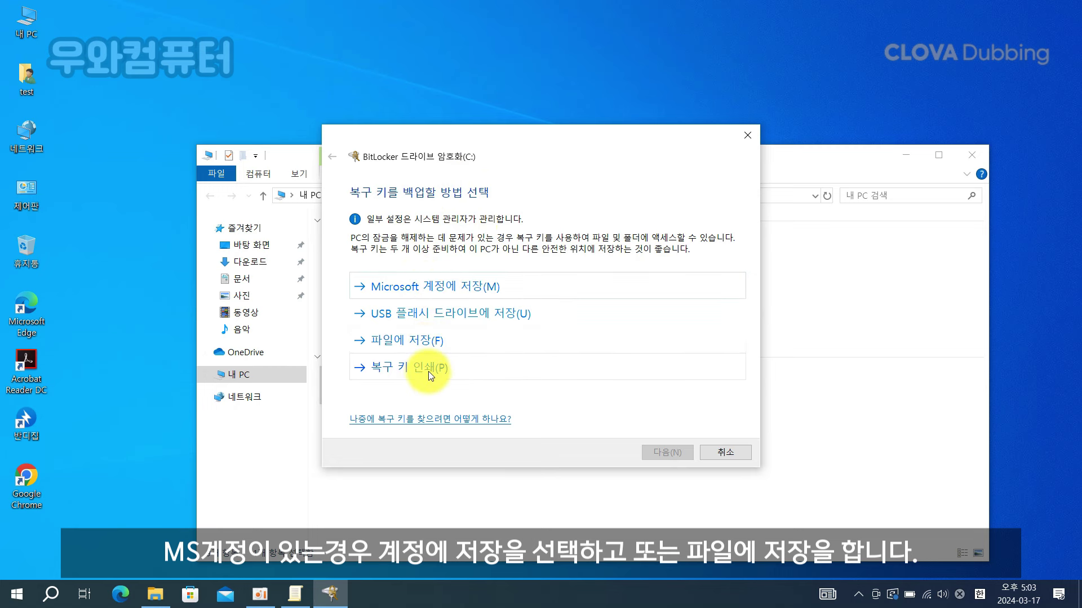
# Step: Back up the BitLocker recovery key as a text file on the USB (E:) drive, and continue the setup
pyautogui.click(431, 340)
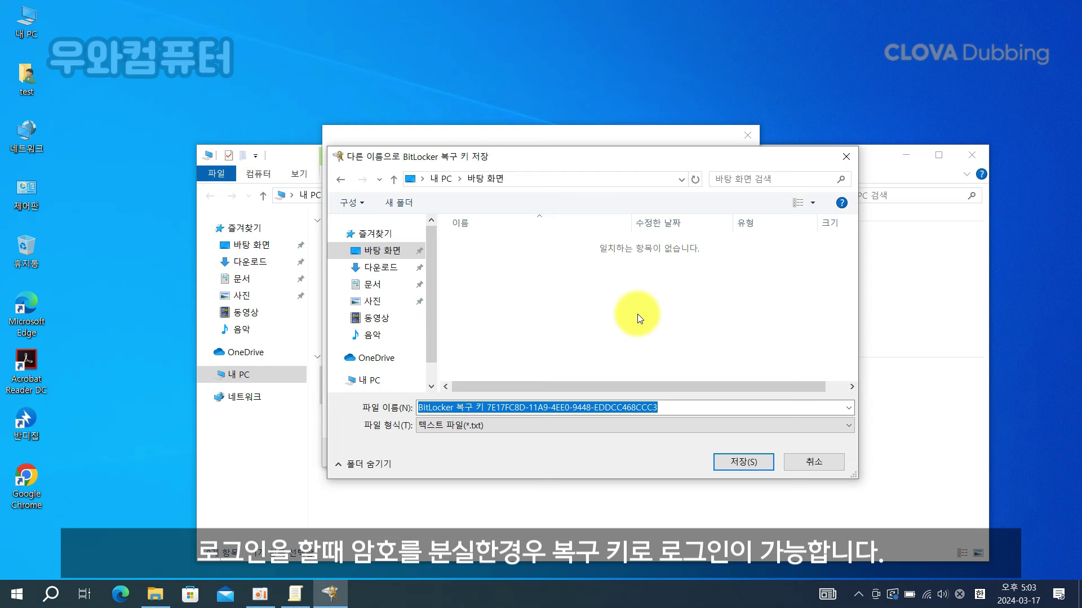
pyautogui.moveTo(431, 299); pyautogui.dragTo(431, 336)
pyautogui.click(379, 343)
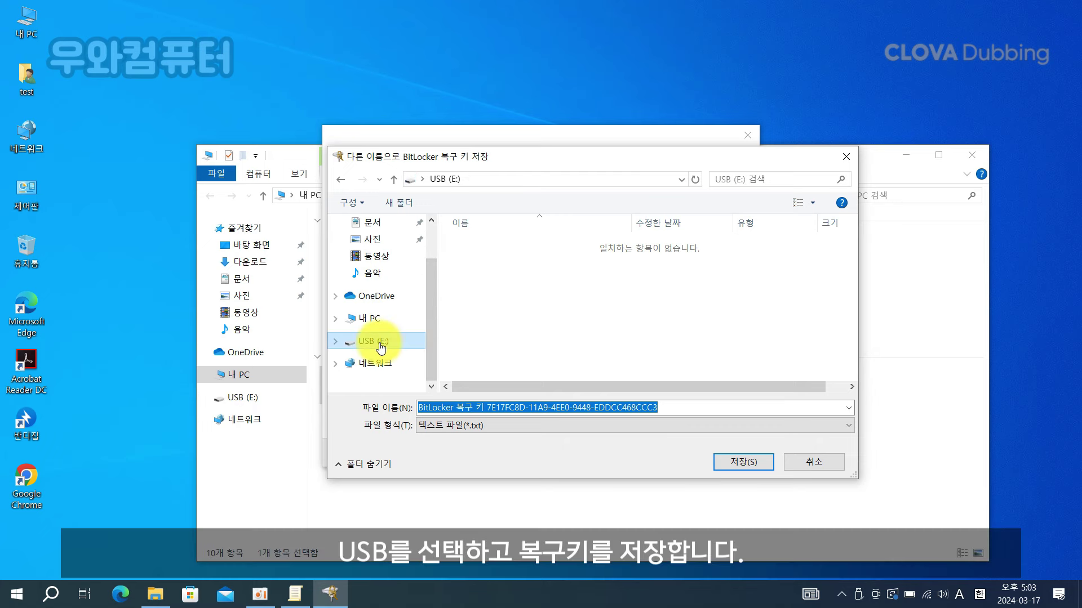
pyautogui.click(726, 461)
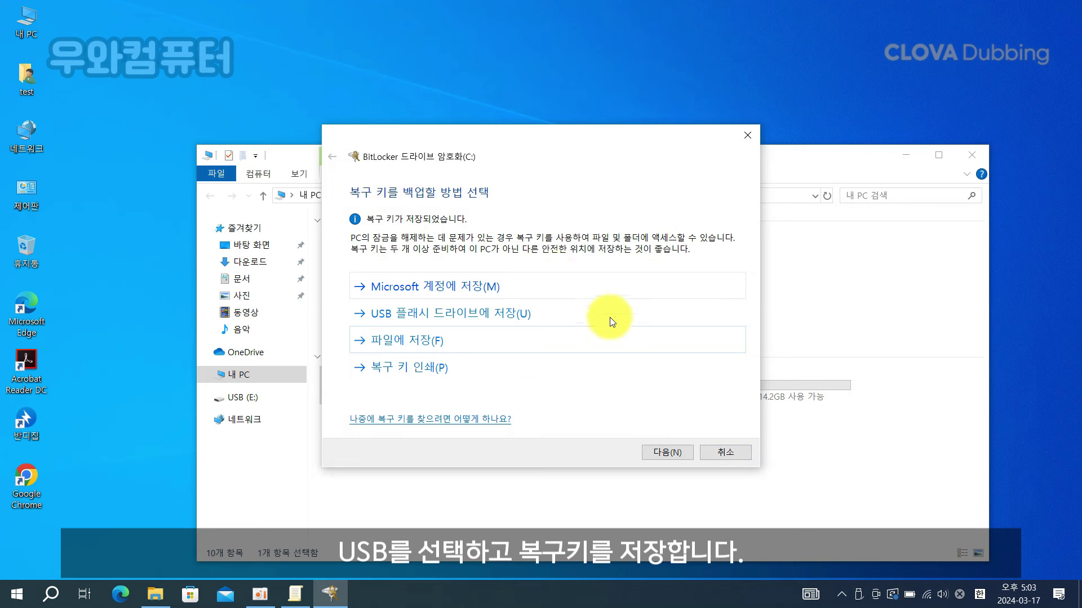
pyautogui.click(676, 454)
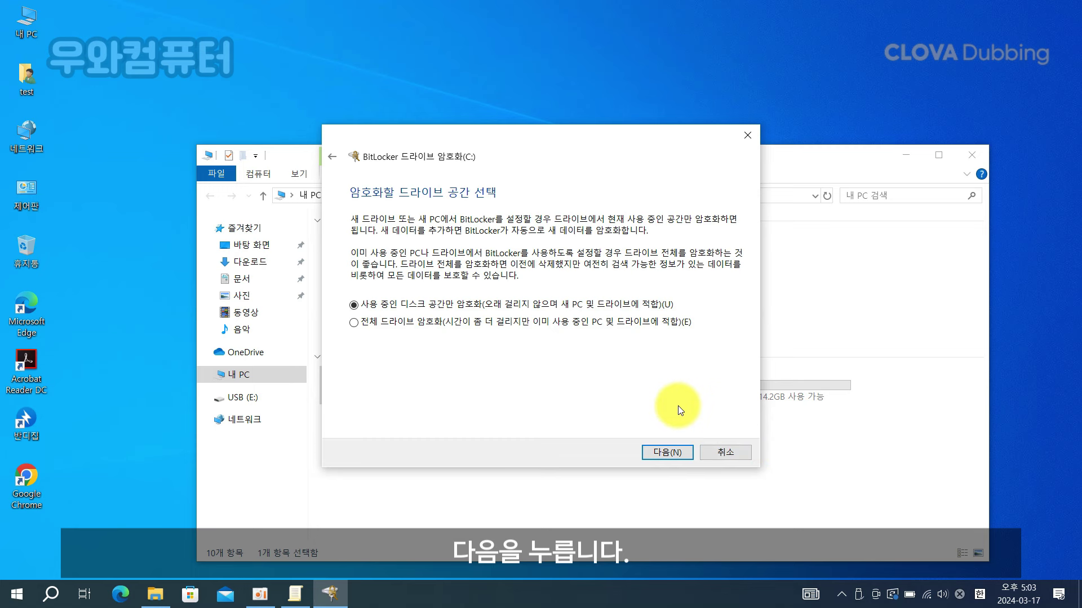
# Step: Encrypt only the used disk space of drive C: with the BitLocker system check on, and close the encryption dialog when it finishes
pyautogui.click(667, 453)
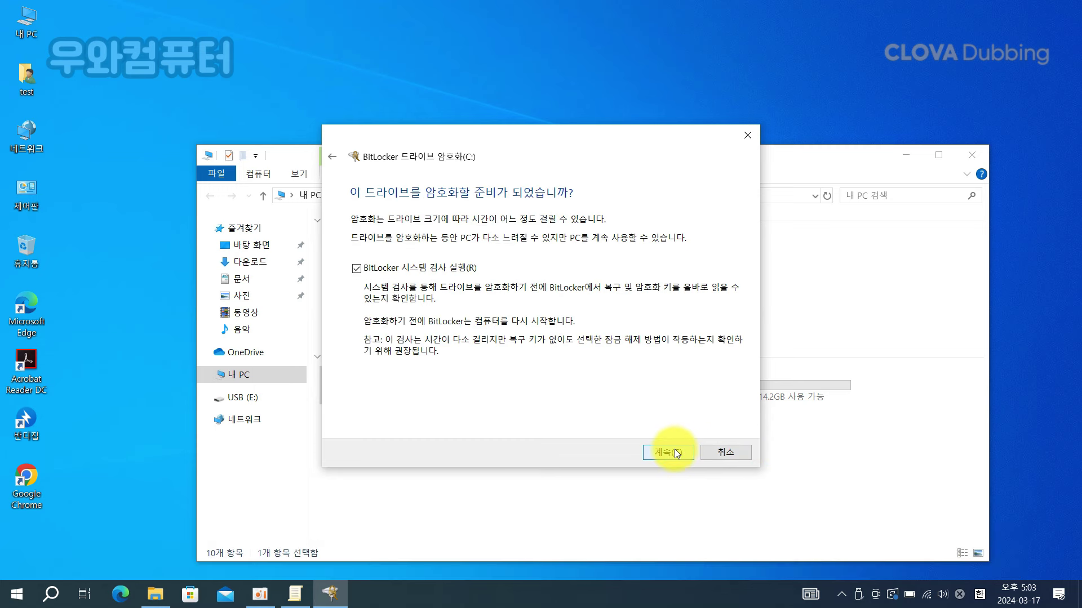
pyautogui.click(675, 453)
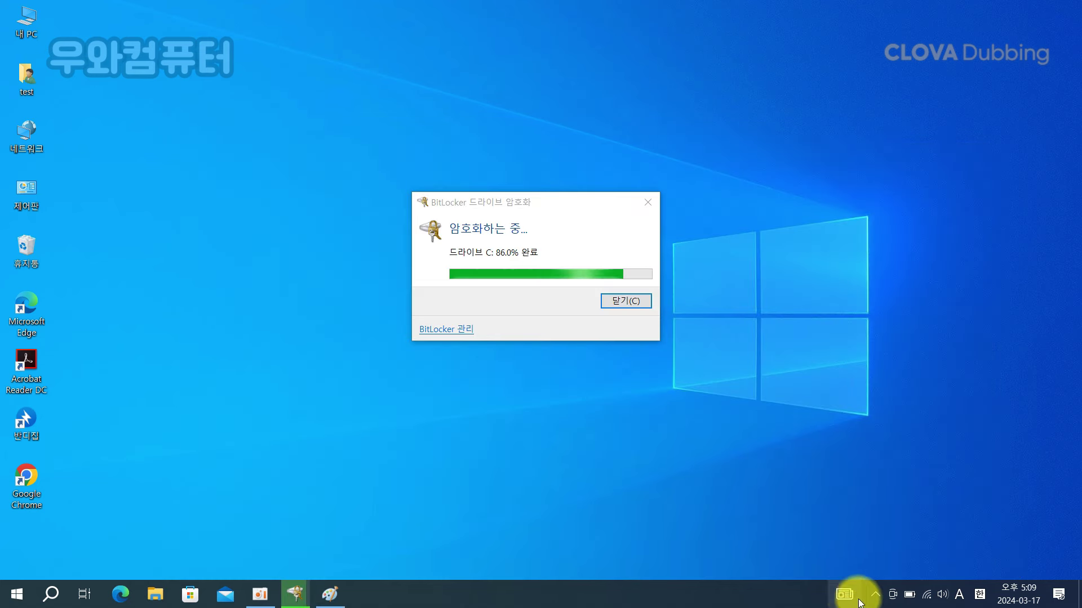
pyautogui.click(874, 594)
pyautogui.moveTo(906, 567)
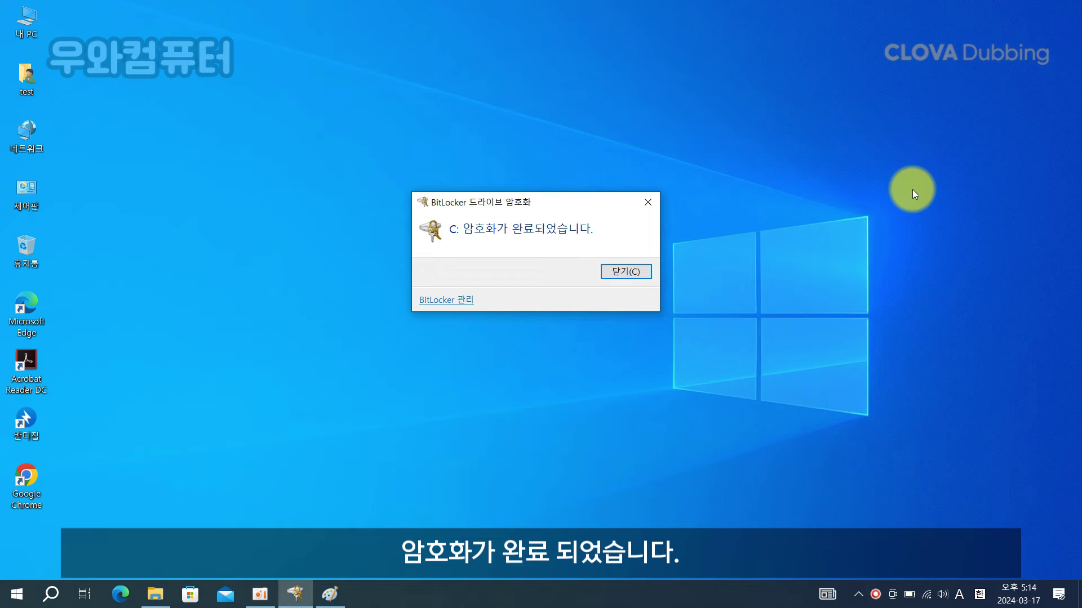
pyautogui.click(614, 272)
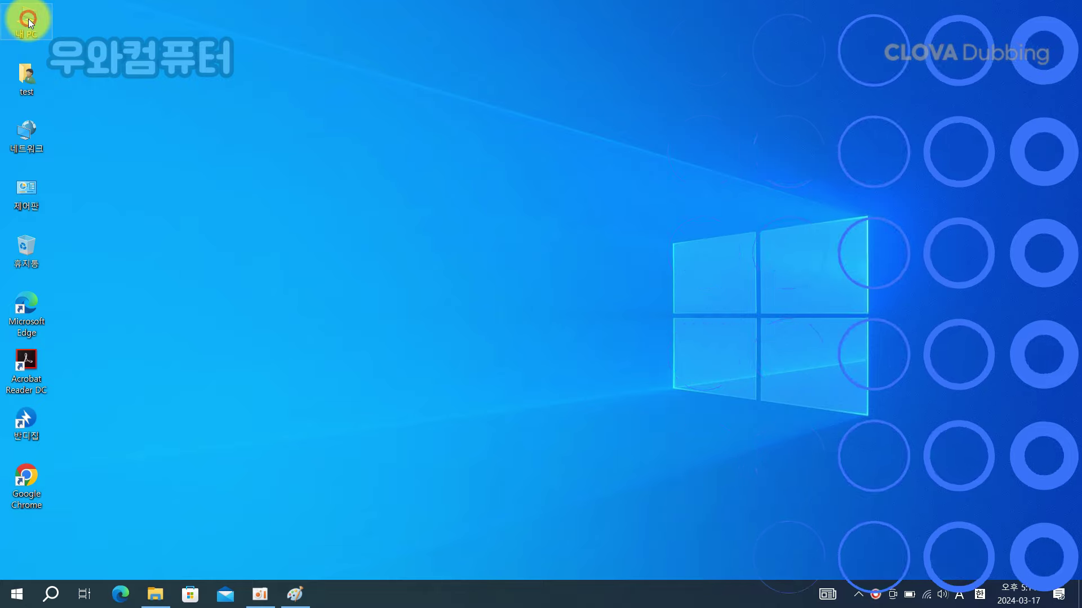
# Step: Open the recovery key text file saved on the USB (E:) drive and highlight the recovery key in it
pyautogui.doubleClick(29, 20)
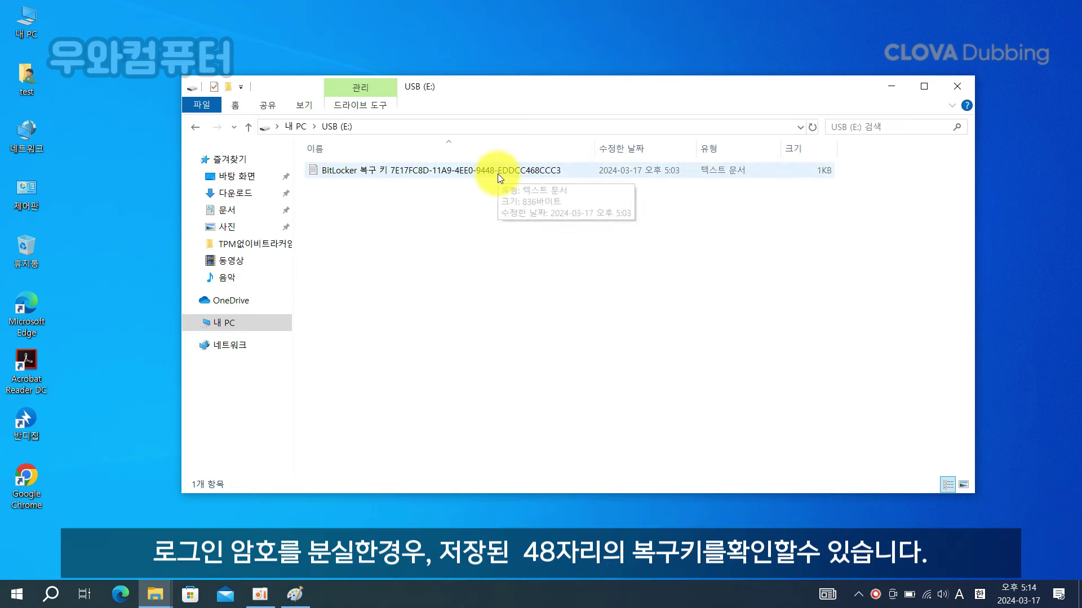
pyautogui.doubleClick(498, 174)
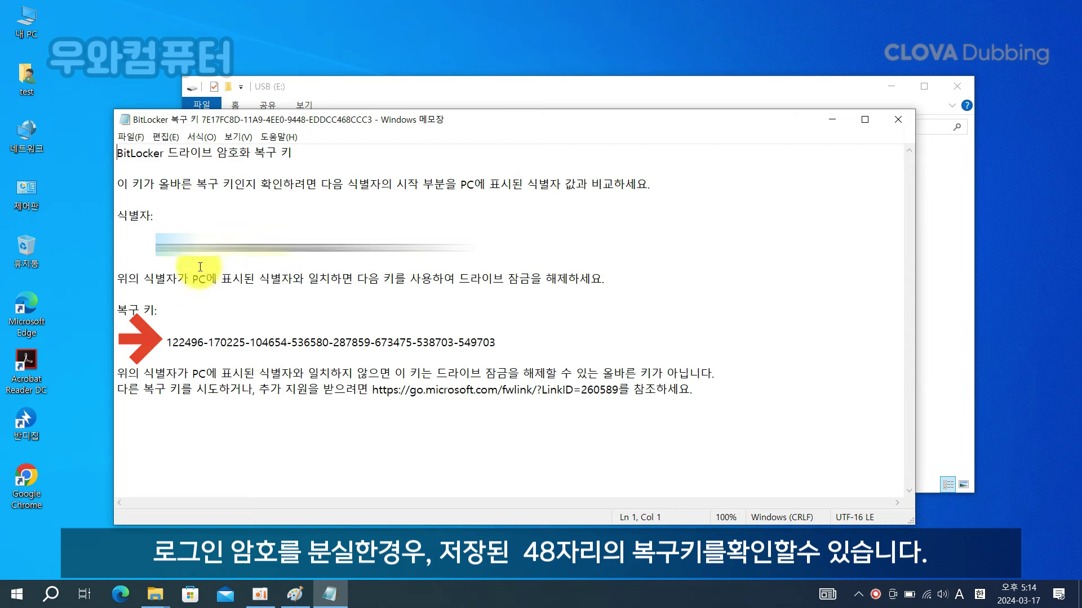
pyautogui.moveTo(164, 342); pyautogui.dragTo(511, 344)
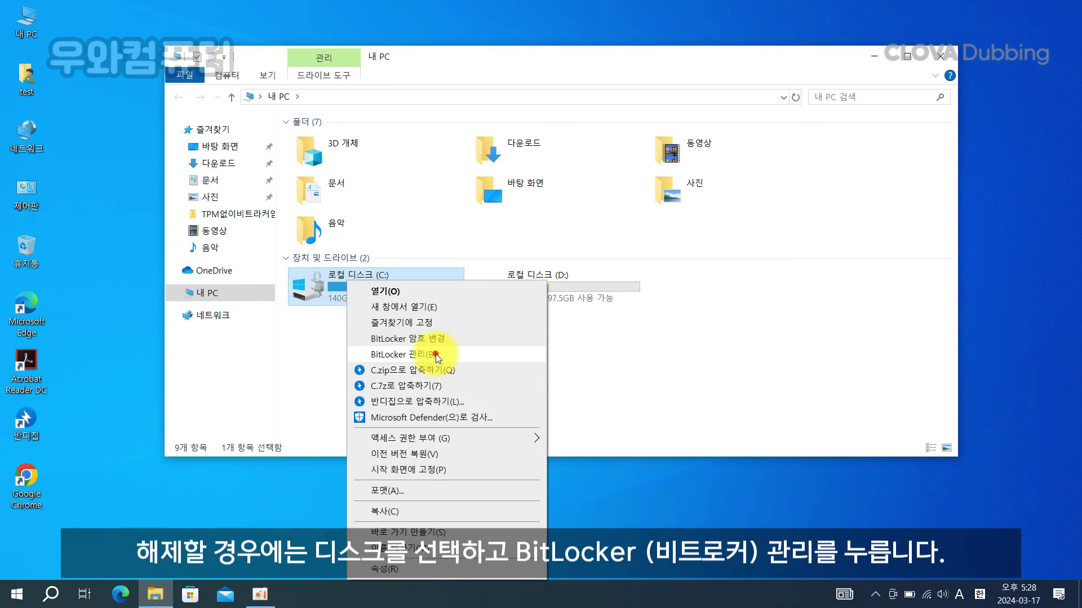
# Step: Open the BitLocker management page for 로컬 디스크 (C:)
pyautogui.click(435, 354)
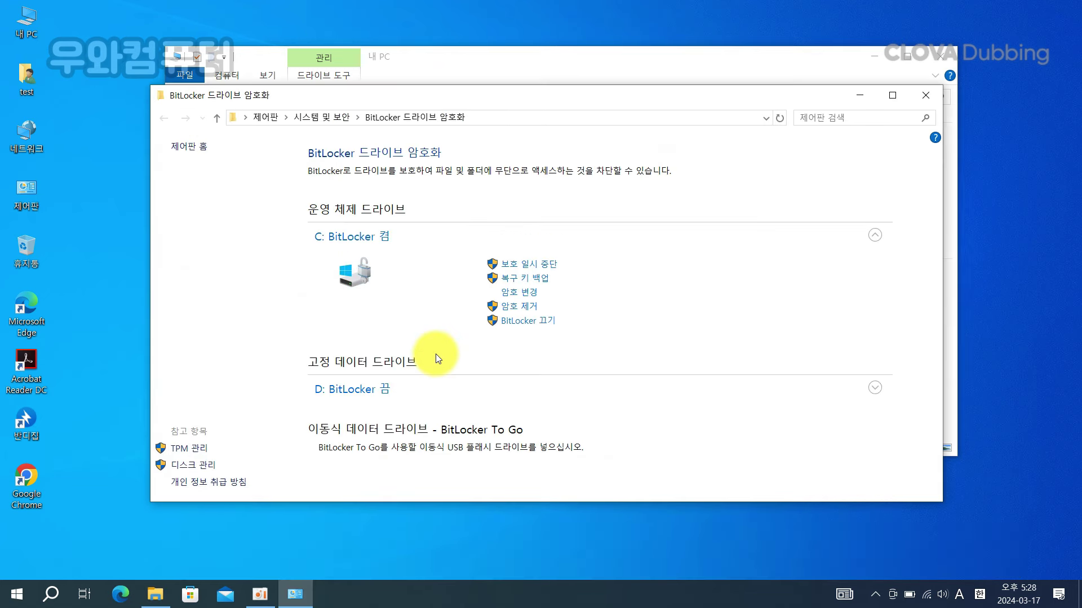